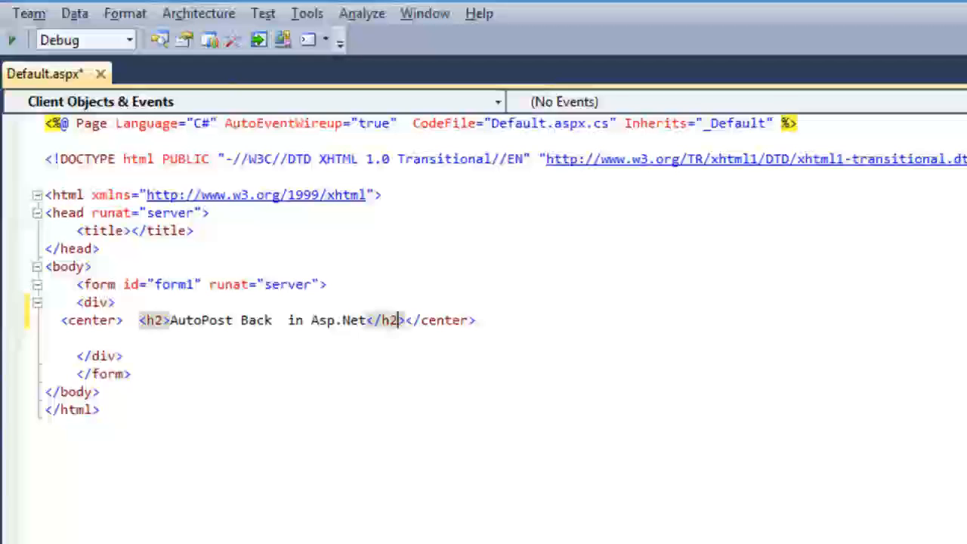
Insert a ListBox under the heading containing Red, Blue and Green list items.
left_click(491, 320)
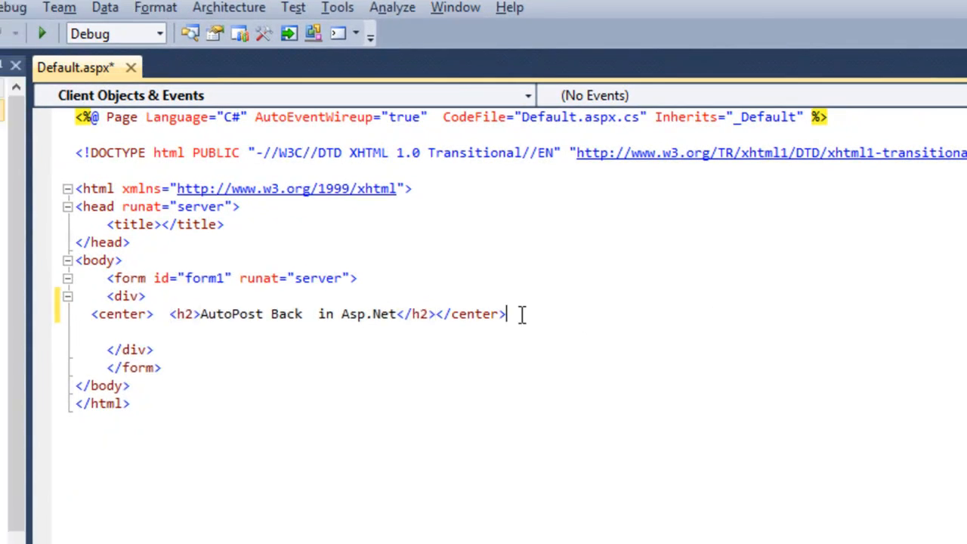
key("Return")
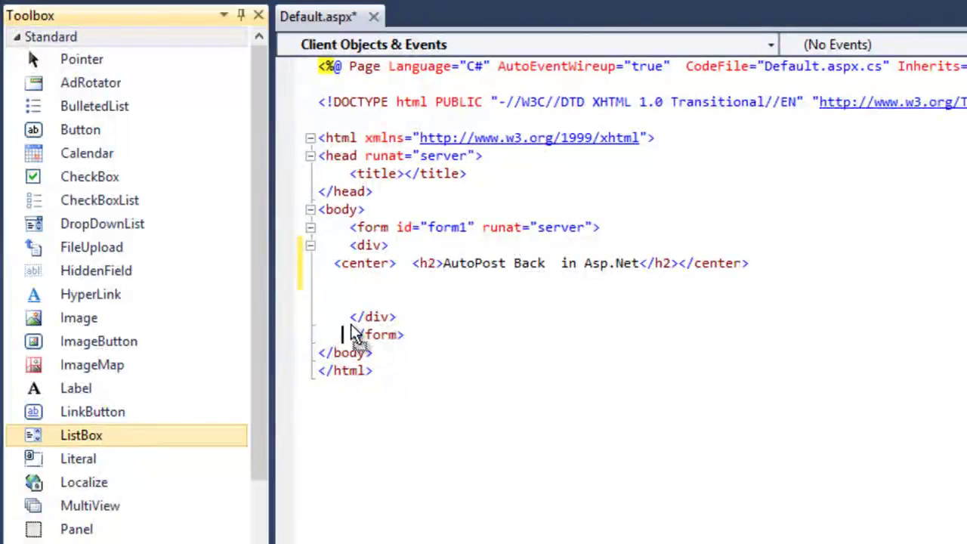
left_click(101, 300)
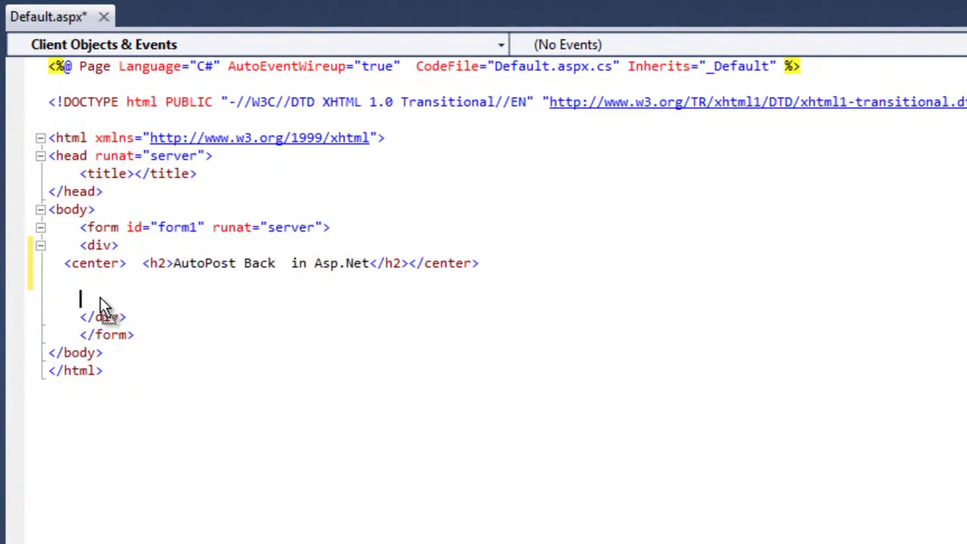
left_click_drag(104, 307, 104, 303)
left_click(444, 296)
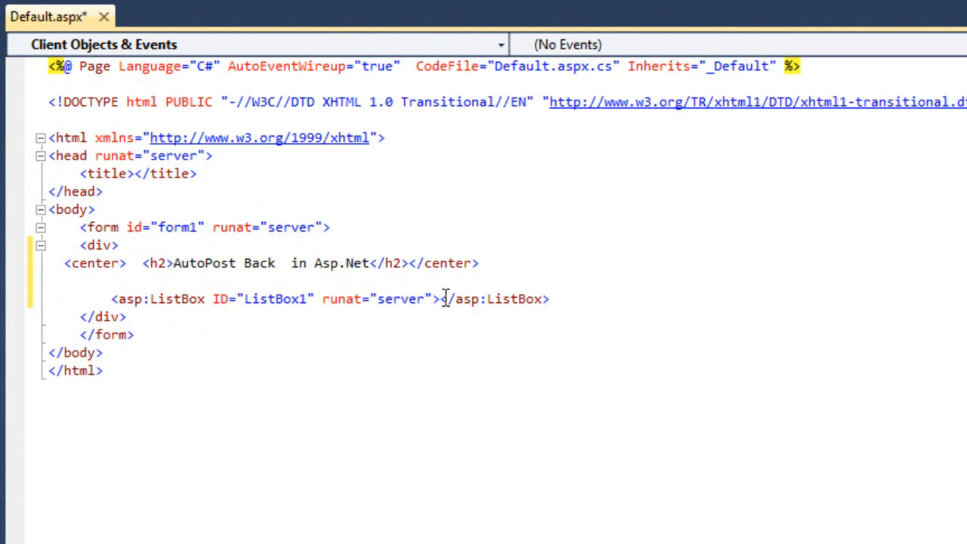
key("Return")
key("Return")
type("<a")
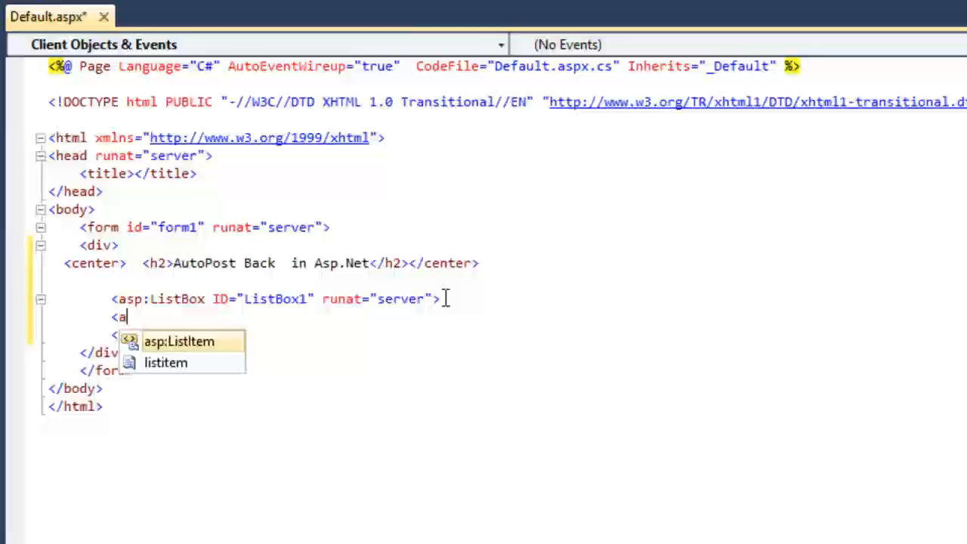
type("sp:>R")
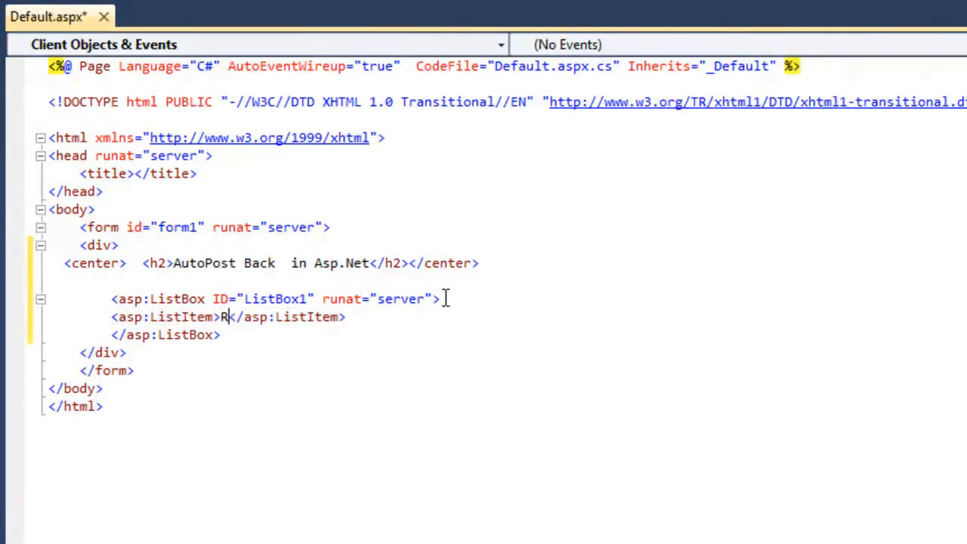
type("ed")
type("Bl")
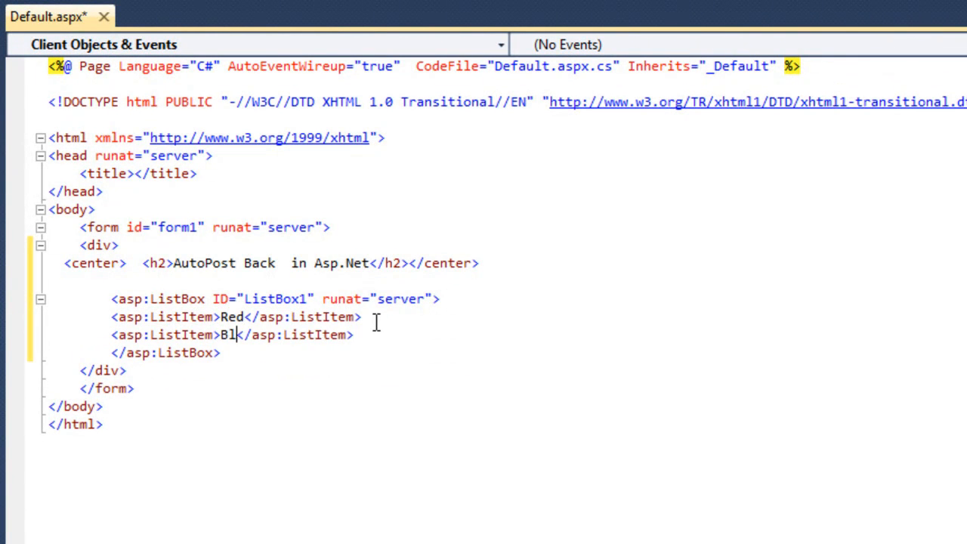
type("ue")
key("End")
key("Return")
type("<")
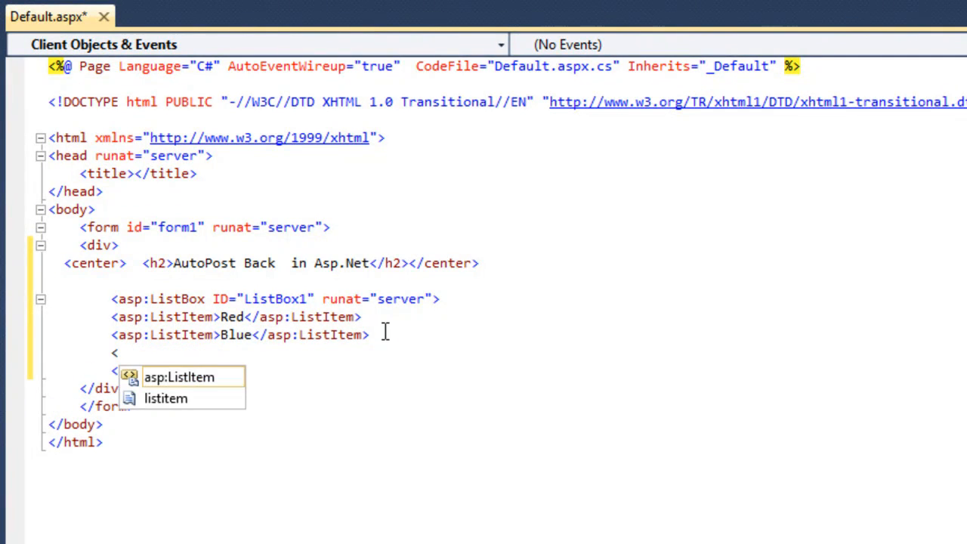
type(">G")
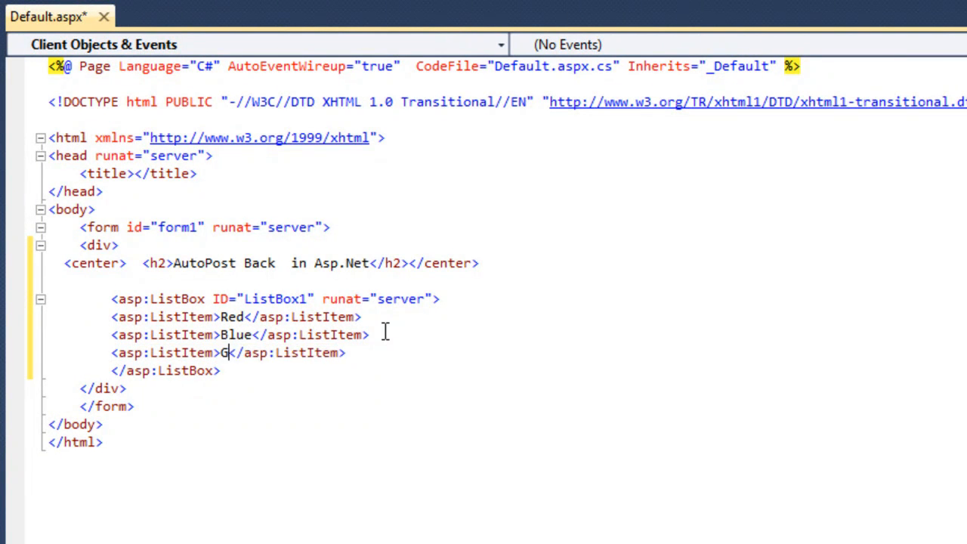
type("reen")
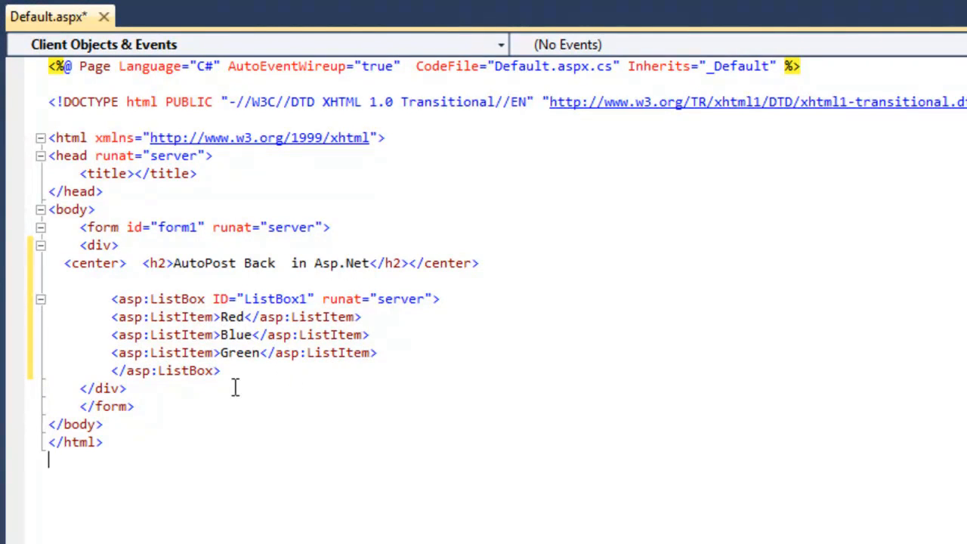
Add a <br /> line break after the ListBox and insert a Label beneath it.
key("Return")
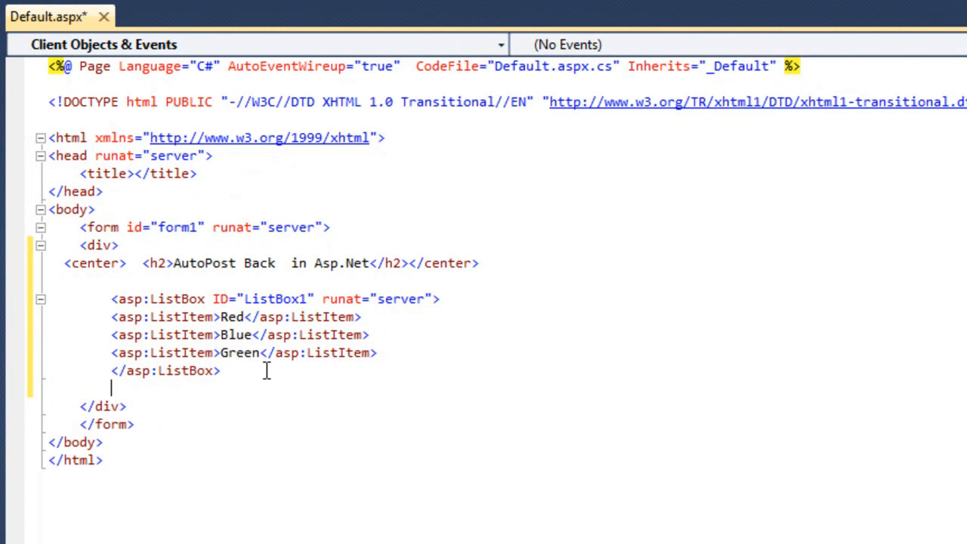
type("<br />")
key("Return")
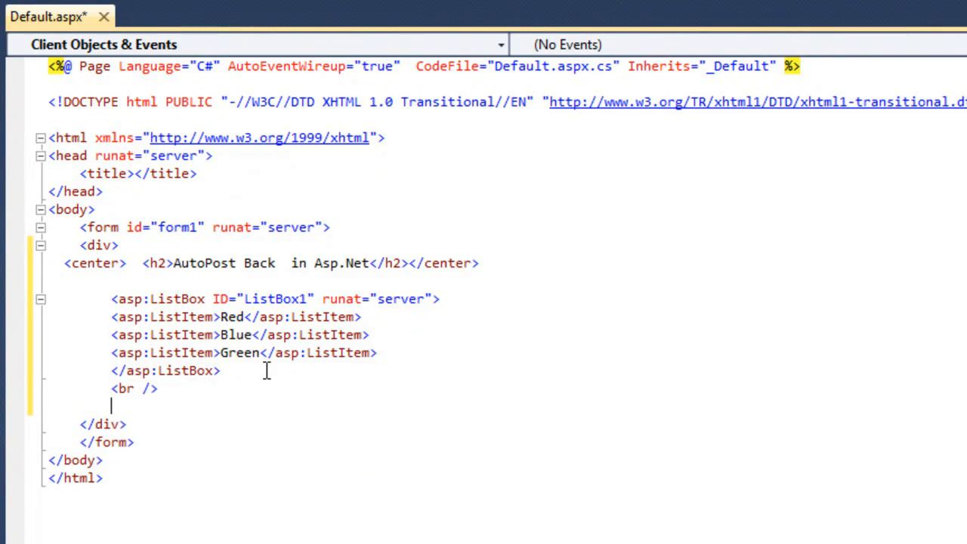
key("ctrl+alt+x")
left_click_drag(80, 389, 125, 423)
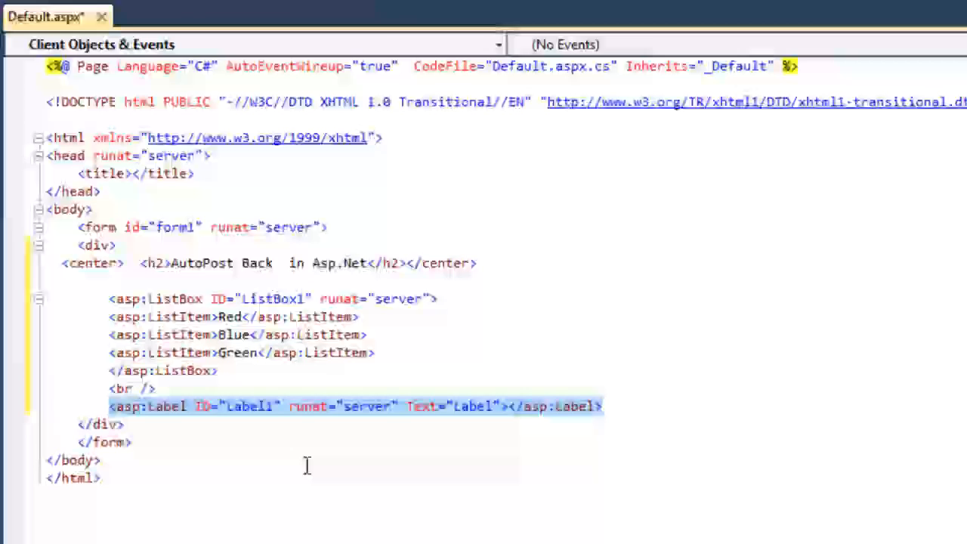
From Design view, generate an empty ListBox1_SelectedIndexChanged handler in Default.aspx.cs.
key("shift+F7")
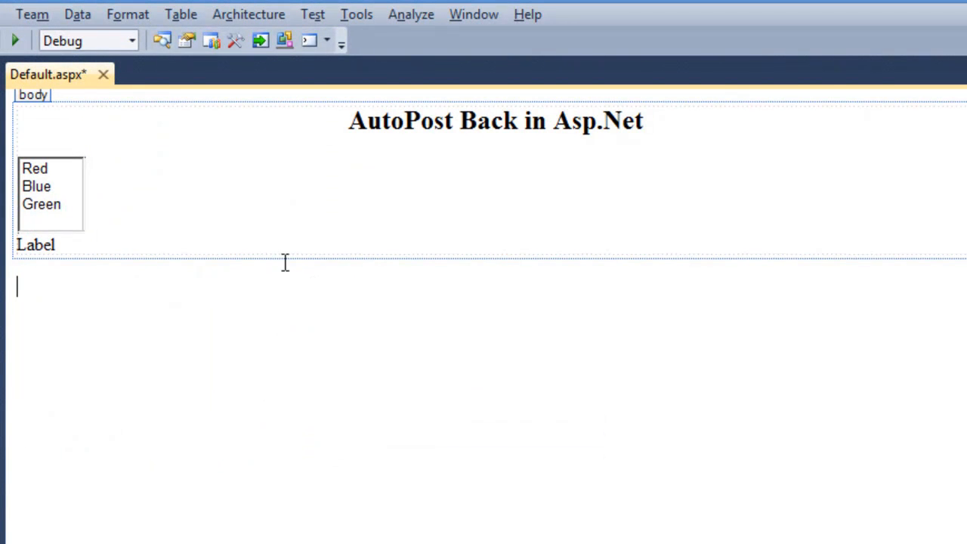
left_click(75, 204)
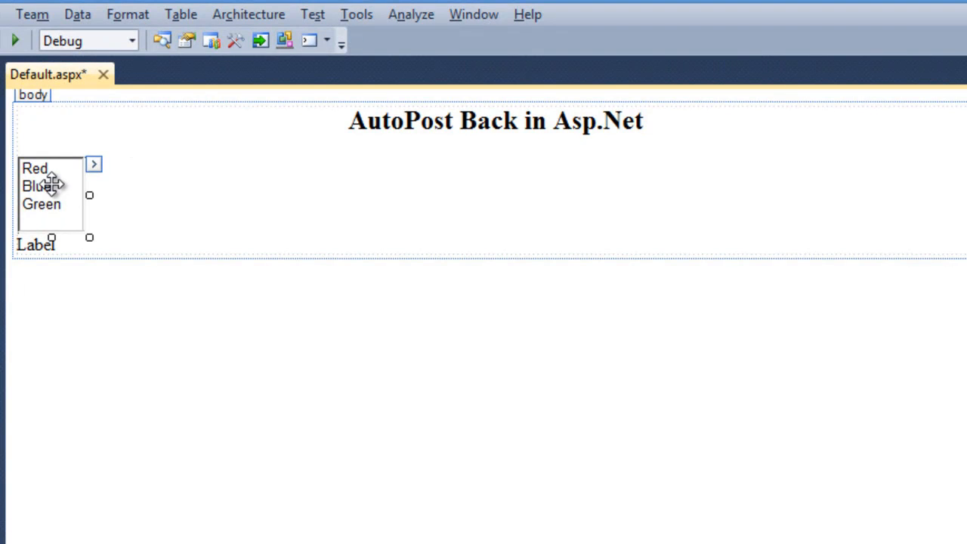
left_click(64, 244)
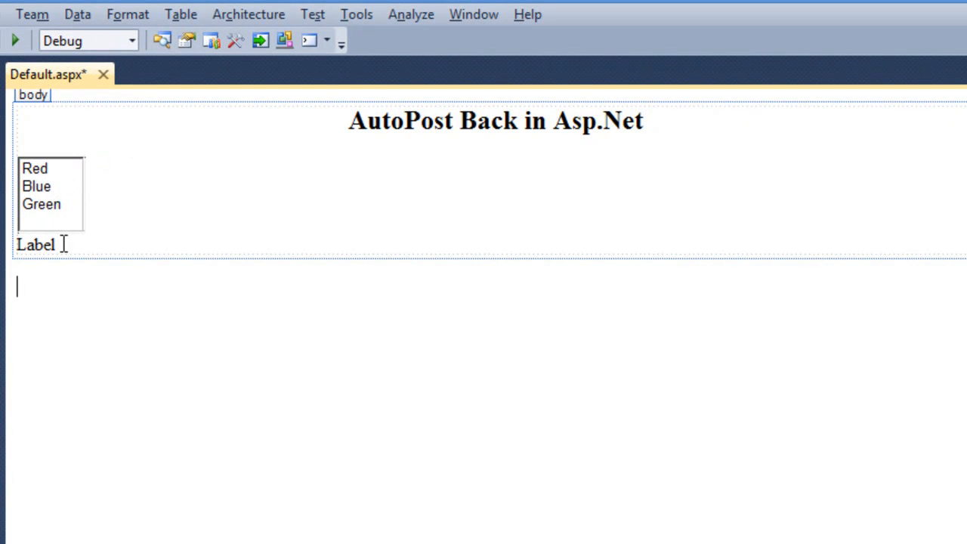
left_click(58, 187)
double_click(58, 187)
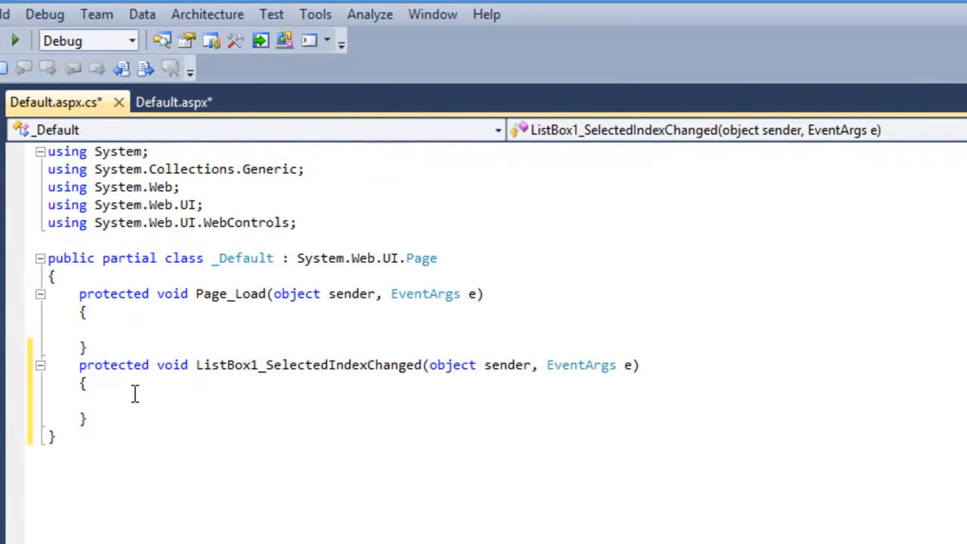
type("if(List")
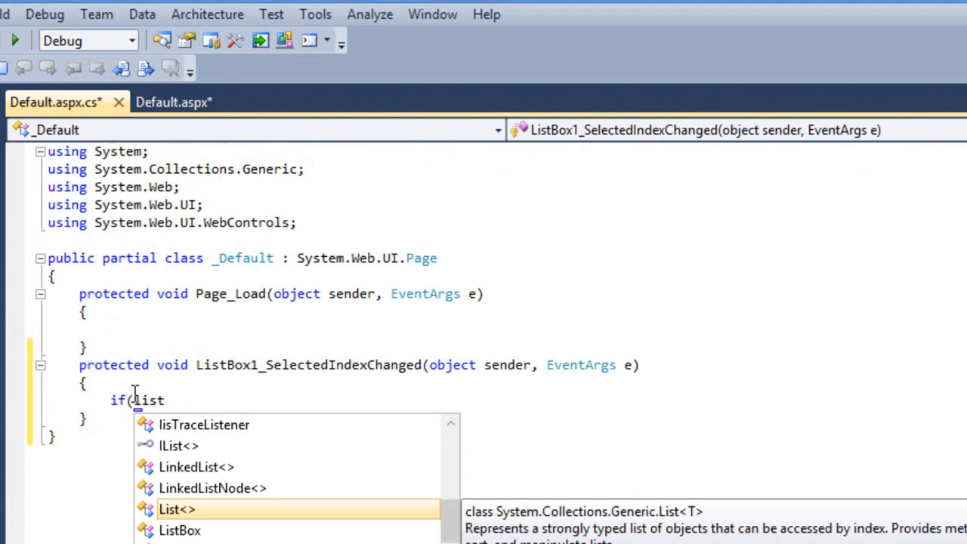
type("box1.")
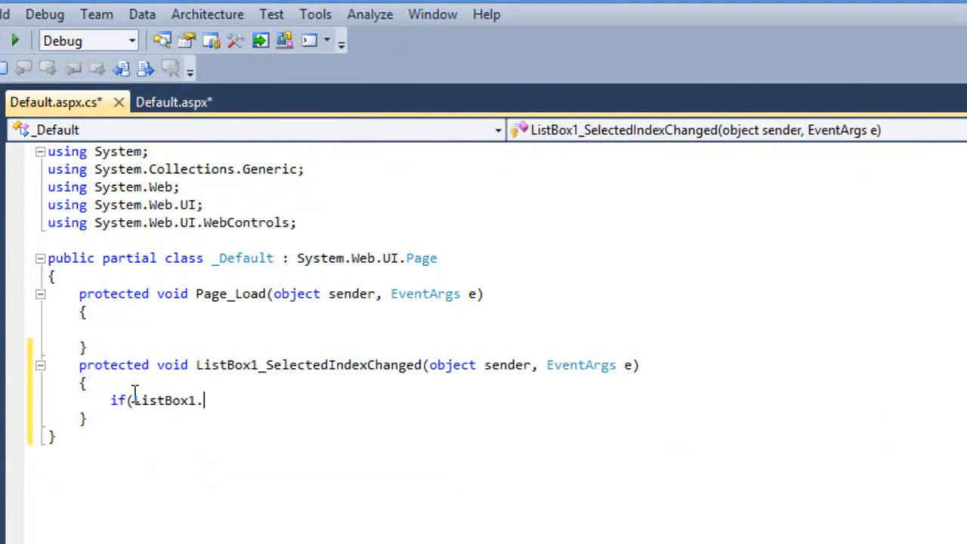
type("sele")
Write the if branch setting Label1.Text to 'you selected' plus ListBox1.SelectedItem.ToString().
key("Down")
key("Down")
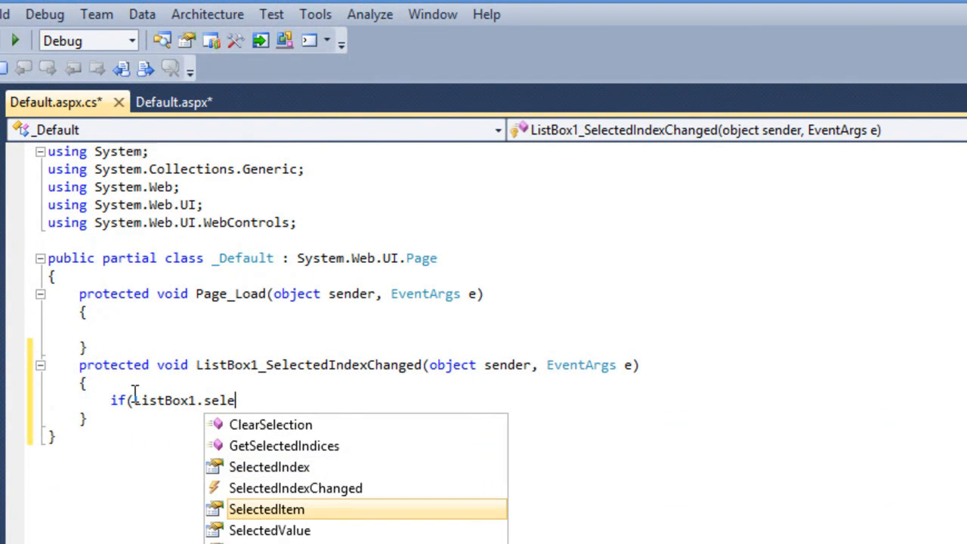
key("Tab")
type("!")
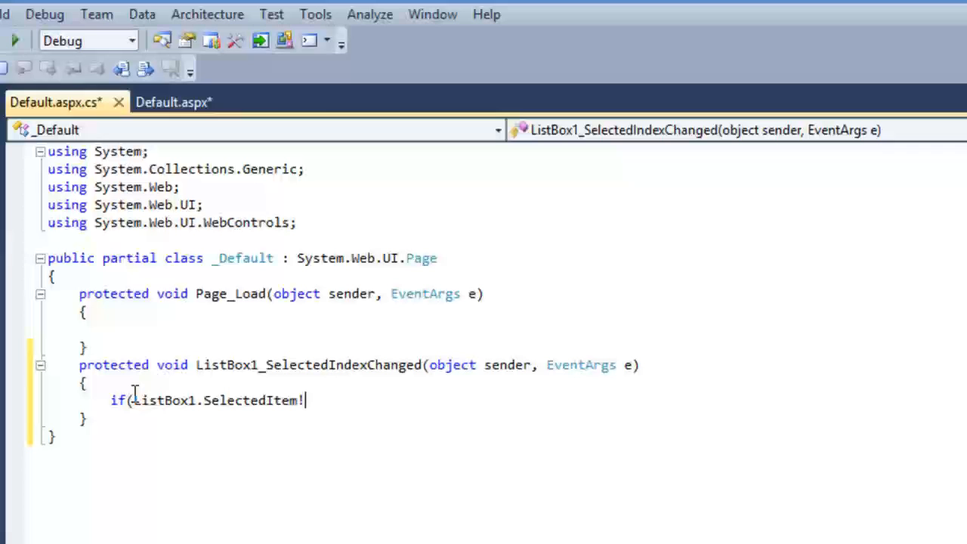
type("=null")
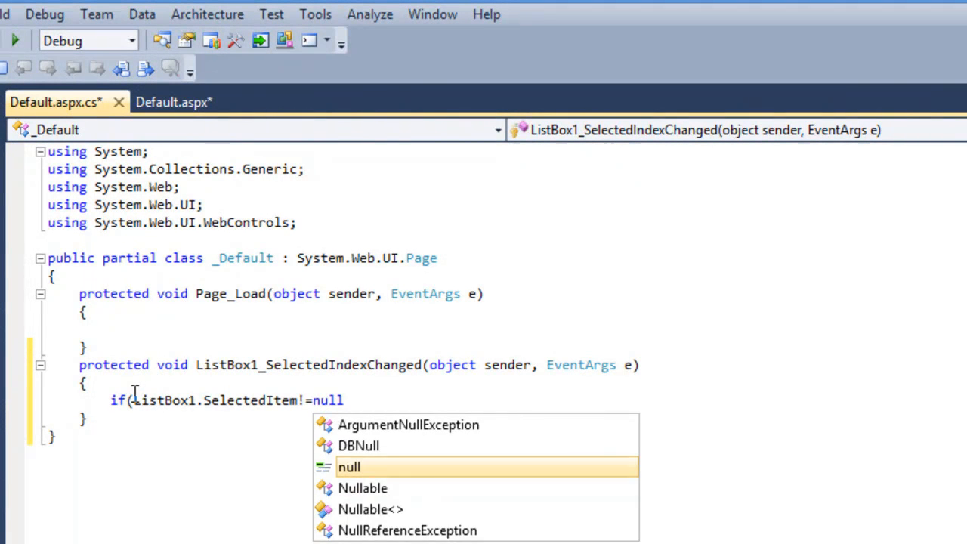
type(")")
key("Return")
type("{ ")
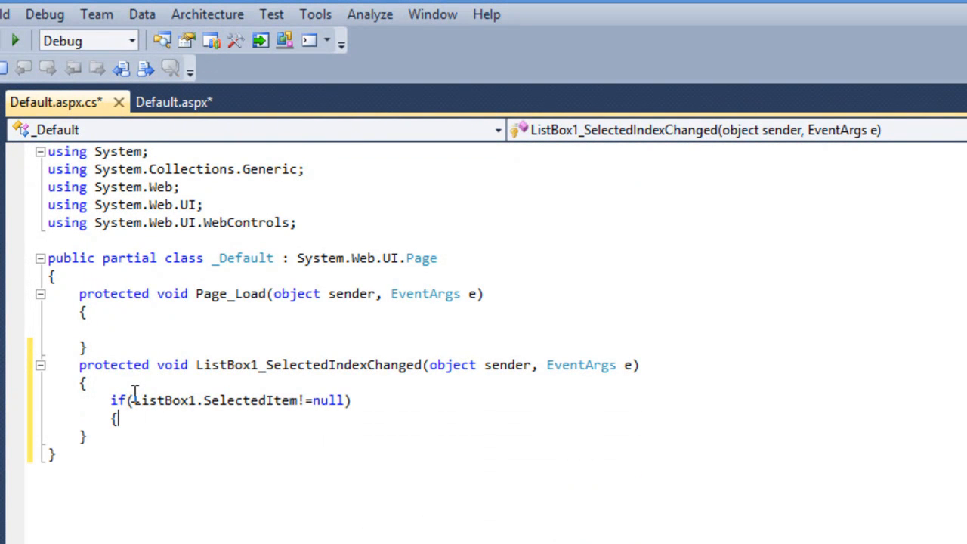
type("}")
key("Left")
key("Return")
key("Return")
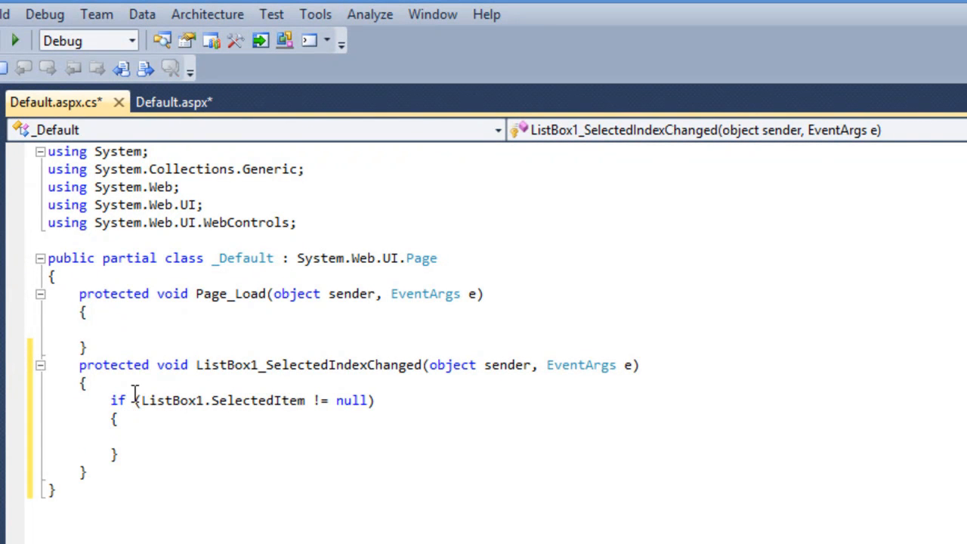
type("labe")
key("Down")
key("Tab")
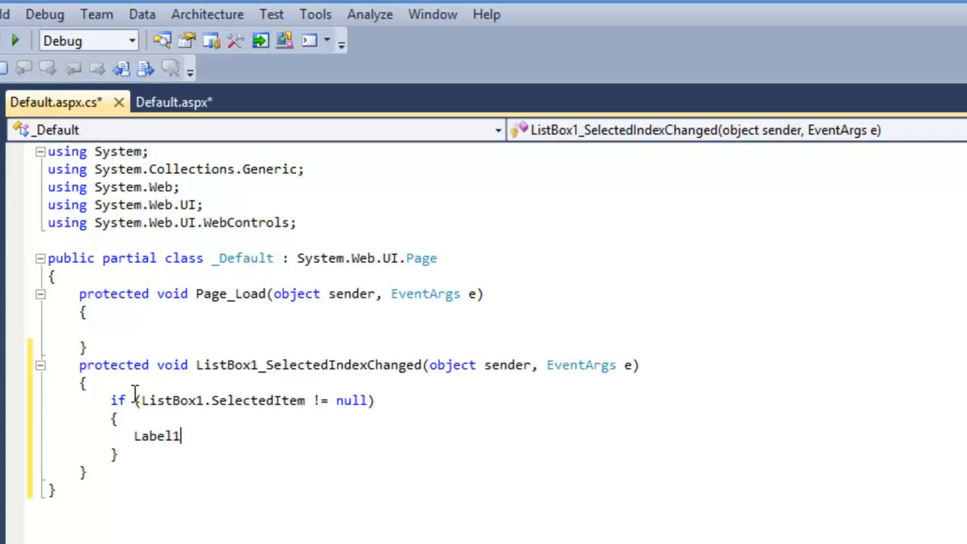
type(".text")
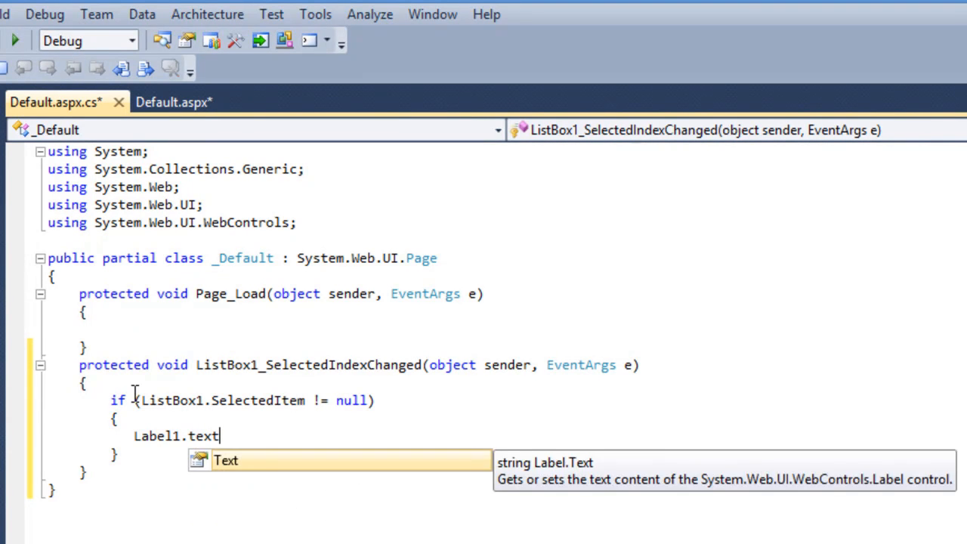
type("=\"you sel")
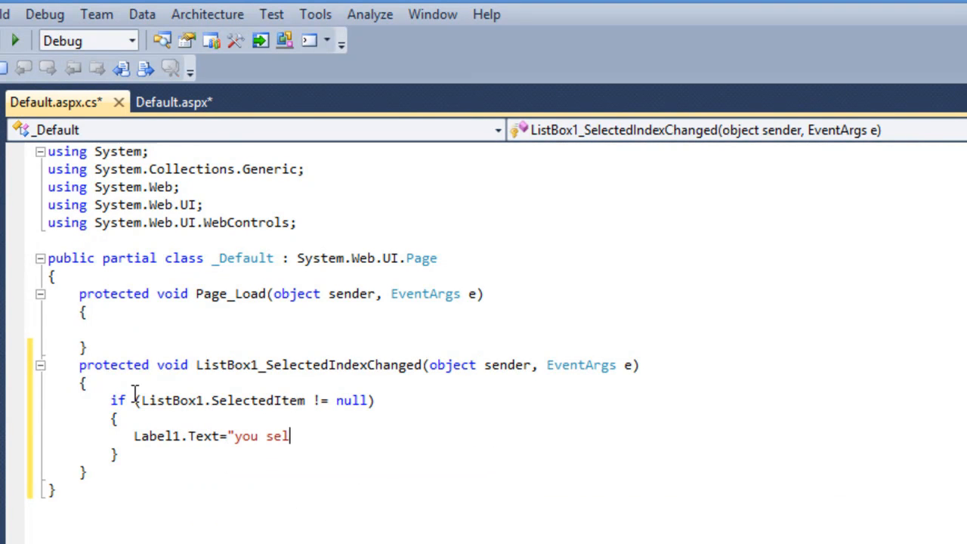
type("ected\"")
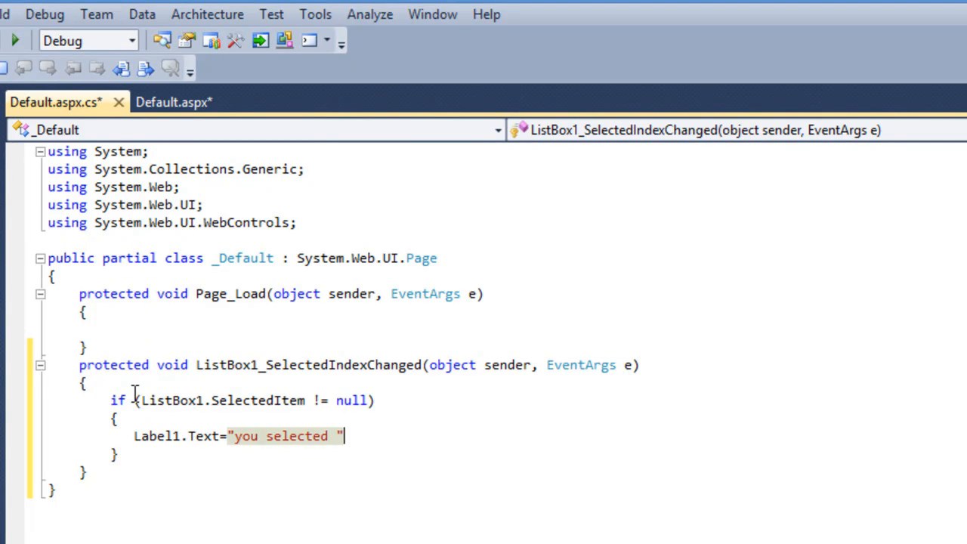
type("+list")
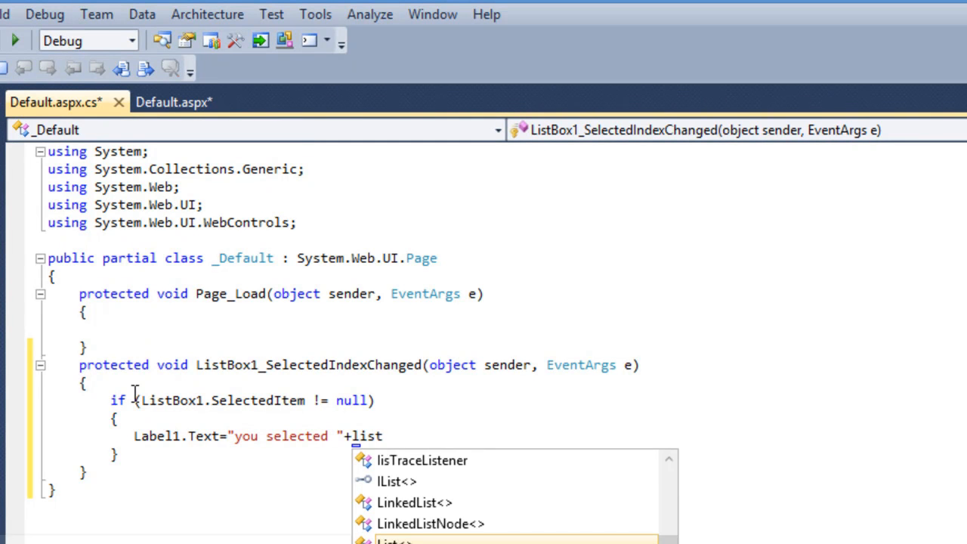
type("b")
key("Tab")
type(".sele")
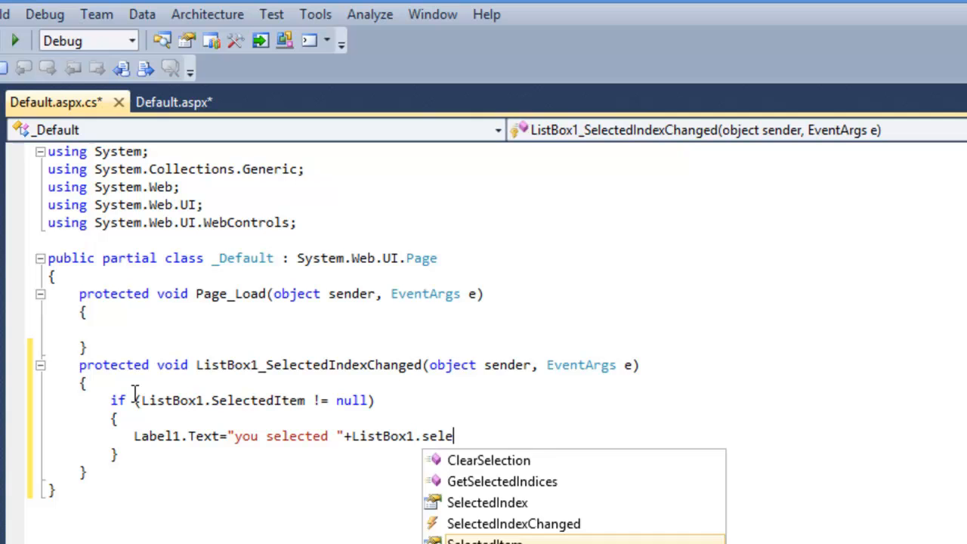
type(".tos")
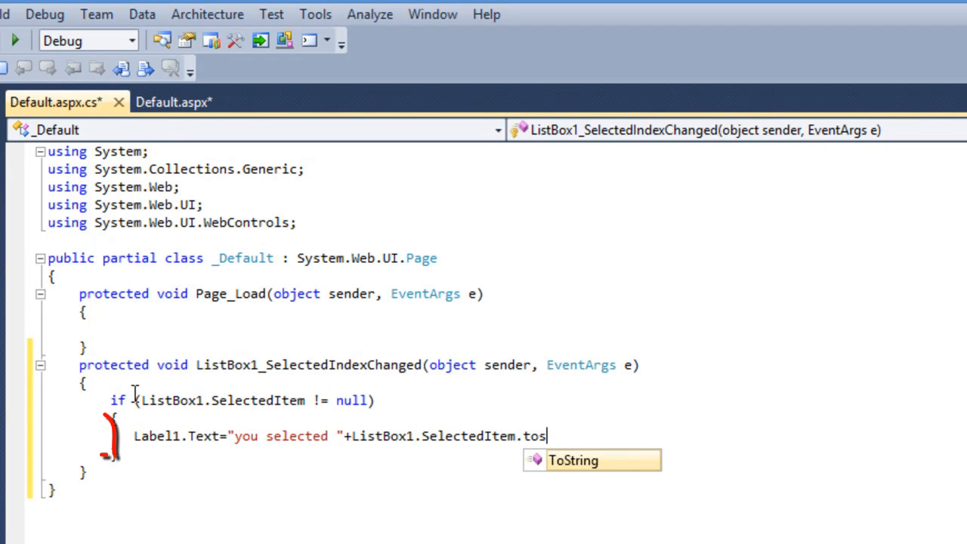
key("Tab")
type("();")
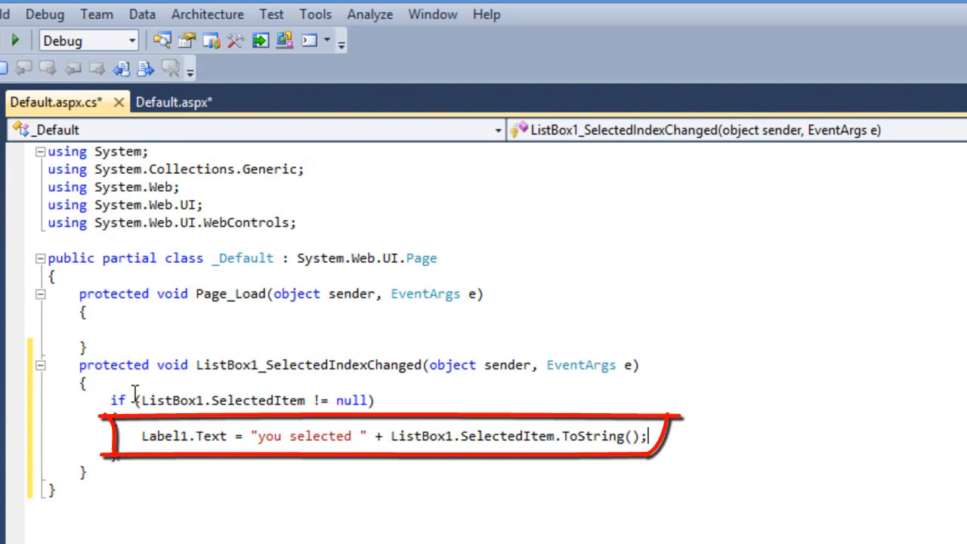
Add the else branch setting Label1.Text to 'Select any item from listbox', then return to Default.aspx.
left_click(160, 452)
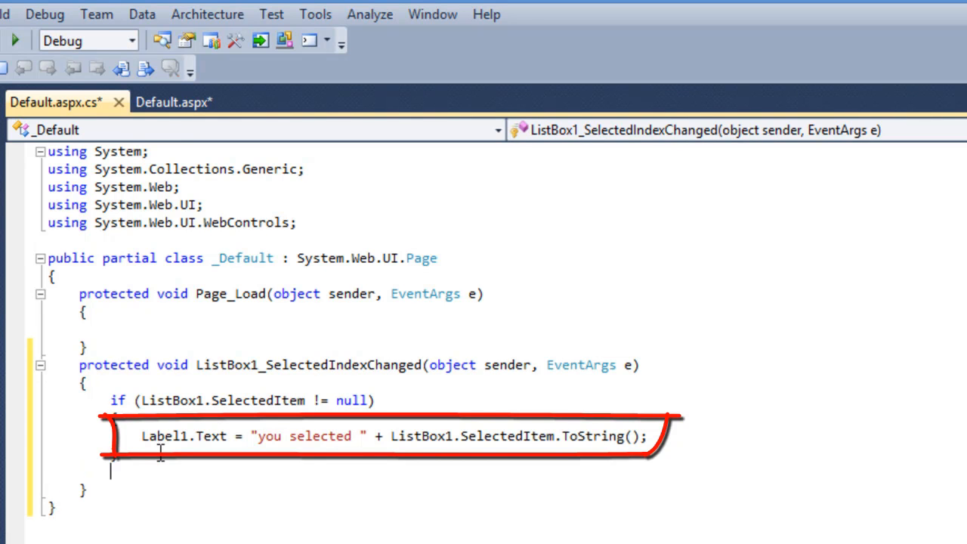
key("Return")
type("else")
key("Return")
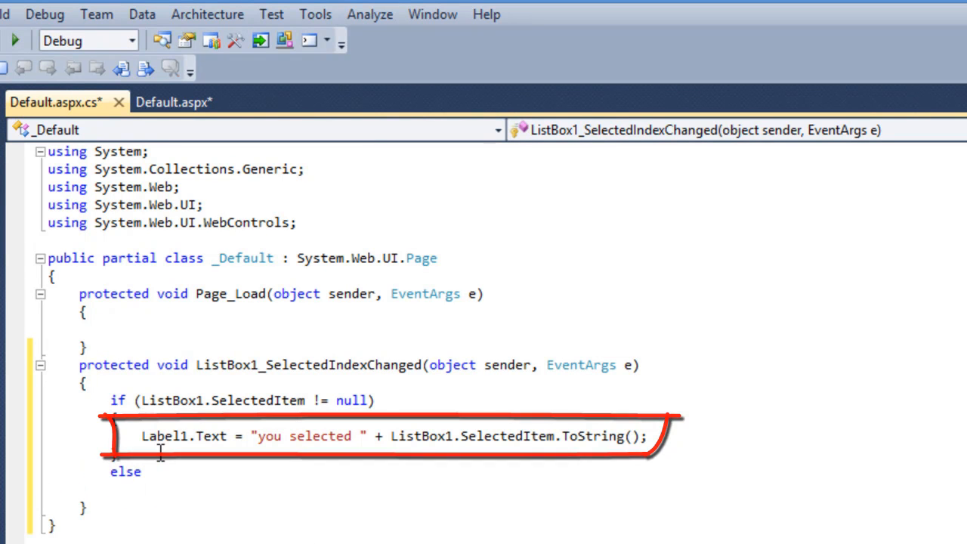
type("{")
key("Return")
type("}")
key("Up")
key("End")
key("Return")
type("l")
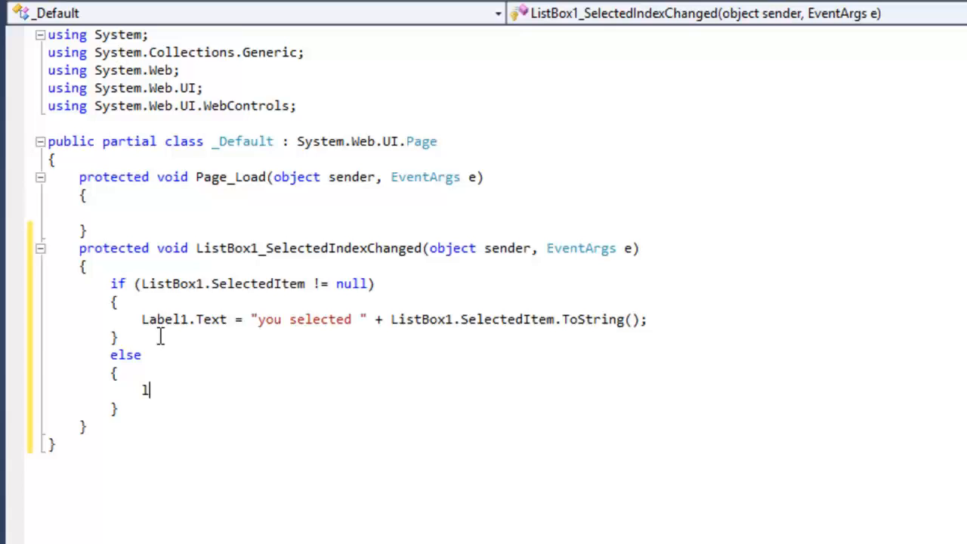
type("ab")
key("Tab")
type(".")
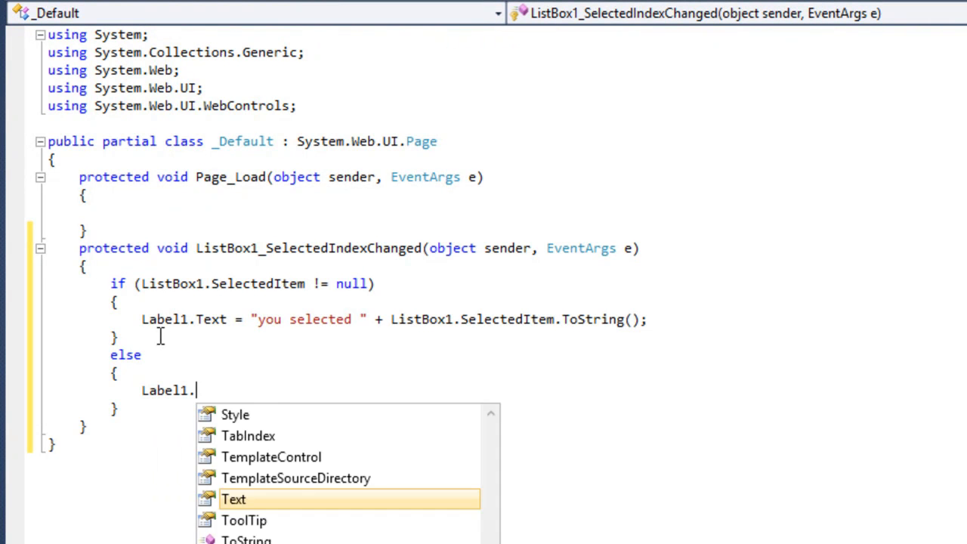
type("text=\"")
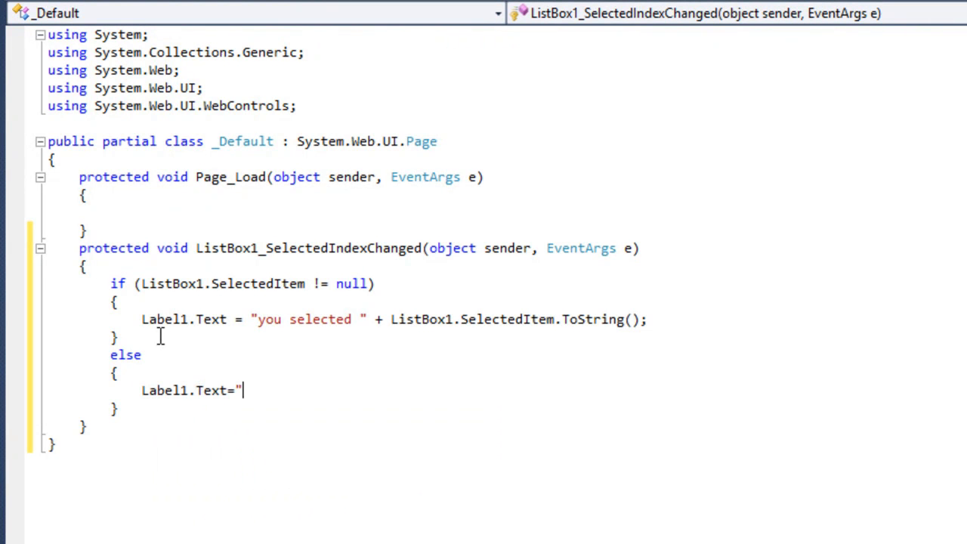
type("Select an")
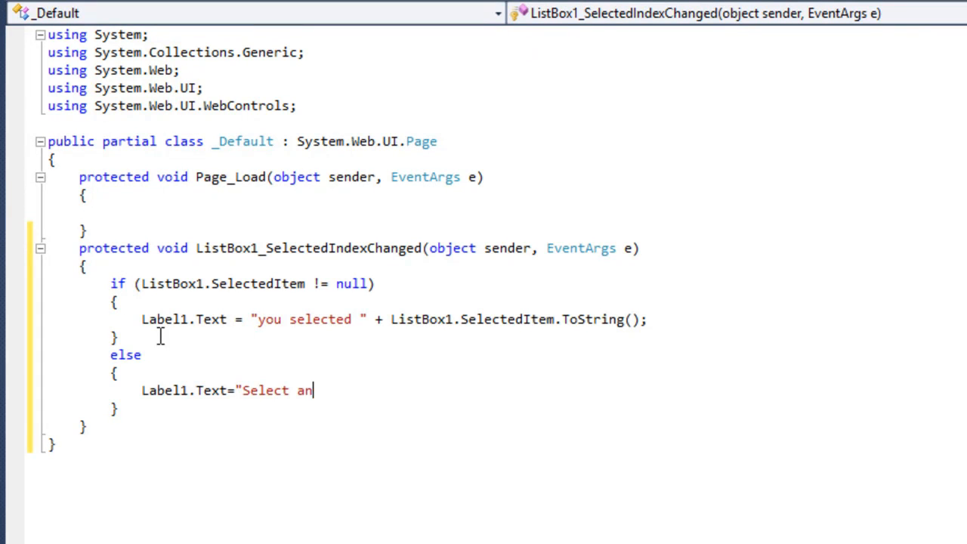
type("y item fro")
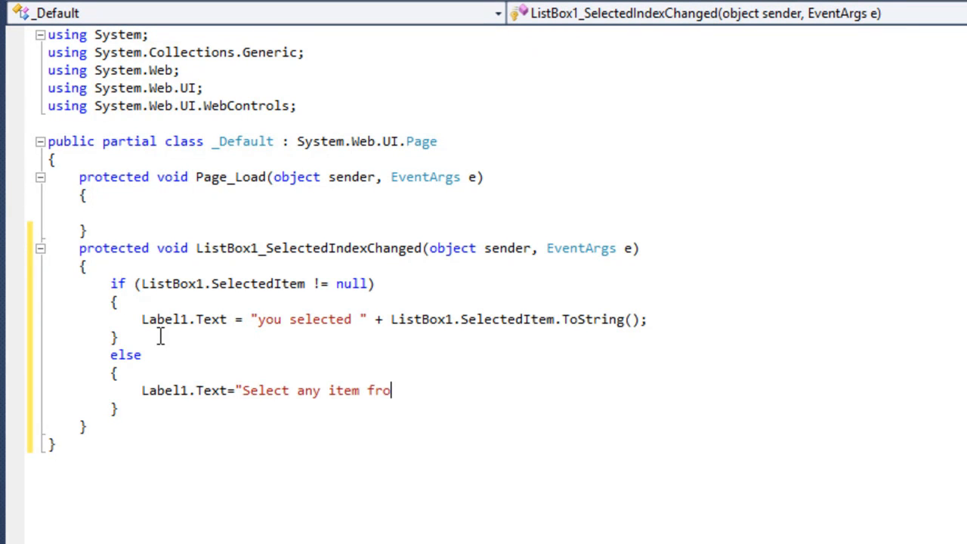
type("m listbox")
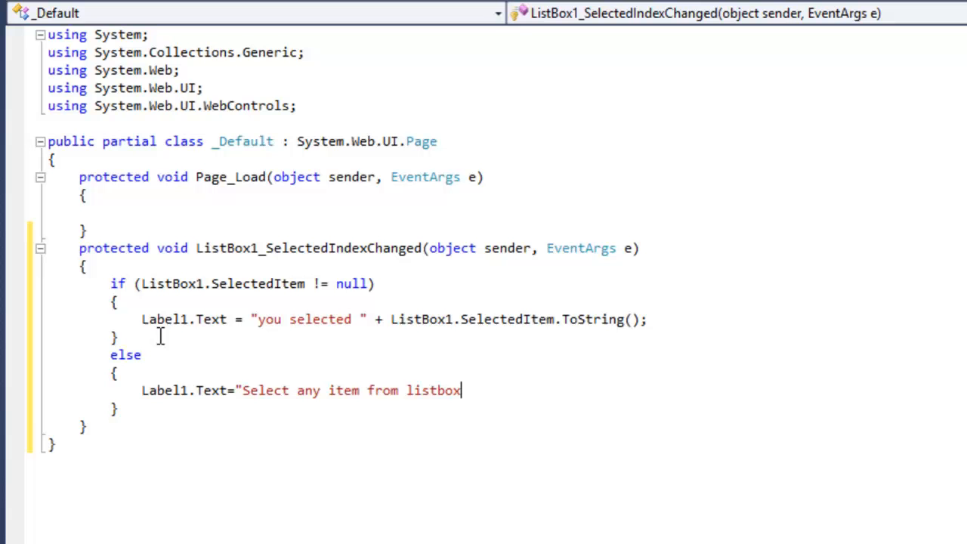
type("\";")
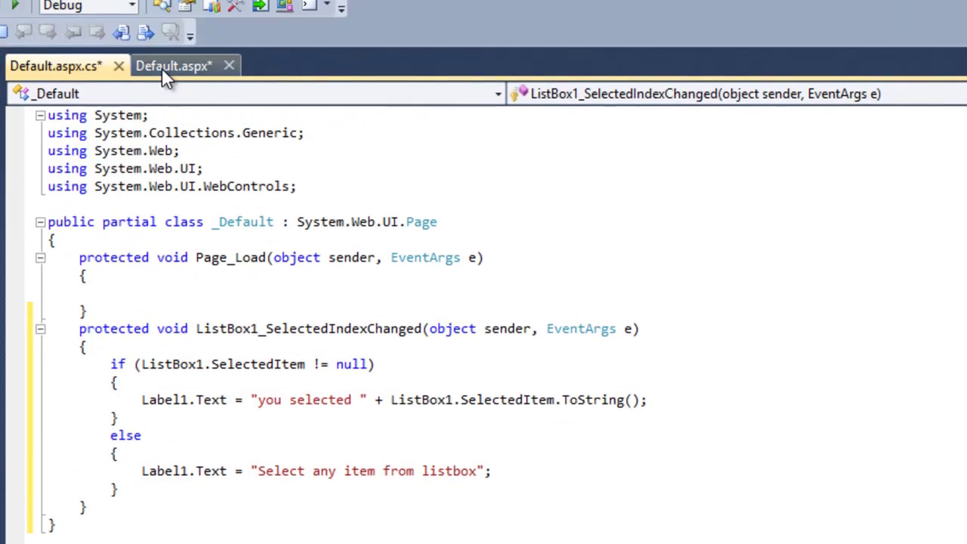
left_click(162, 67)
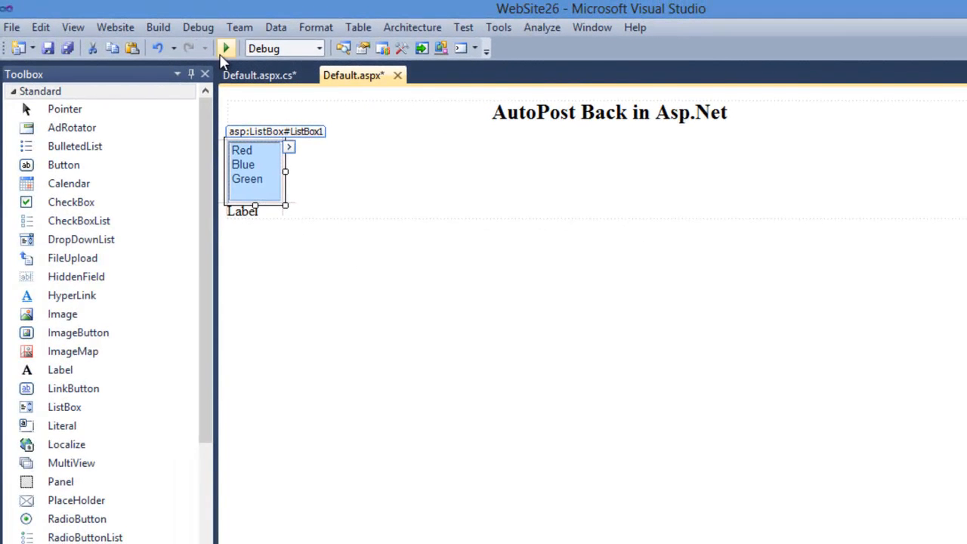
Start debugging the website, allowing Web.config to be modified to enable debugging.
left_click(221, 50)
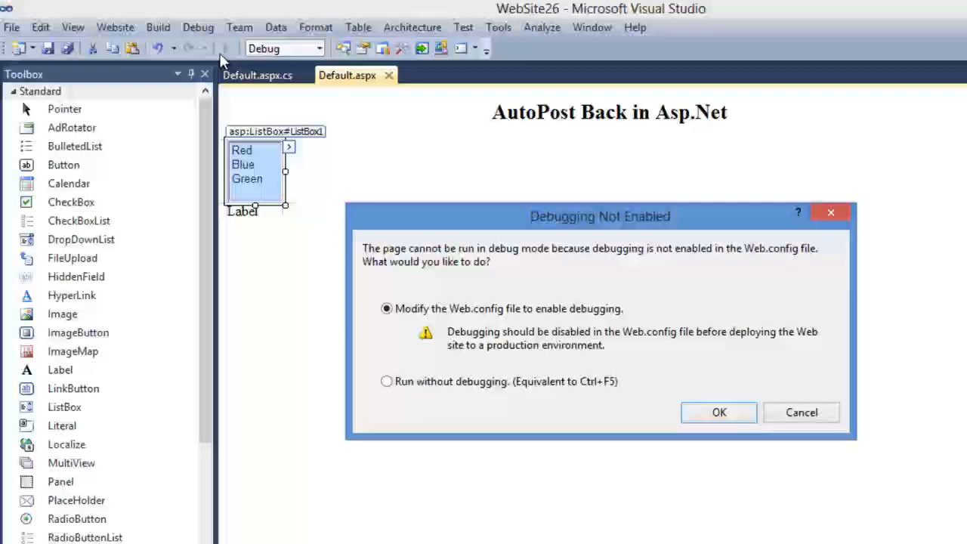
left_click(717, 415)
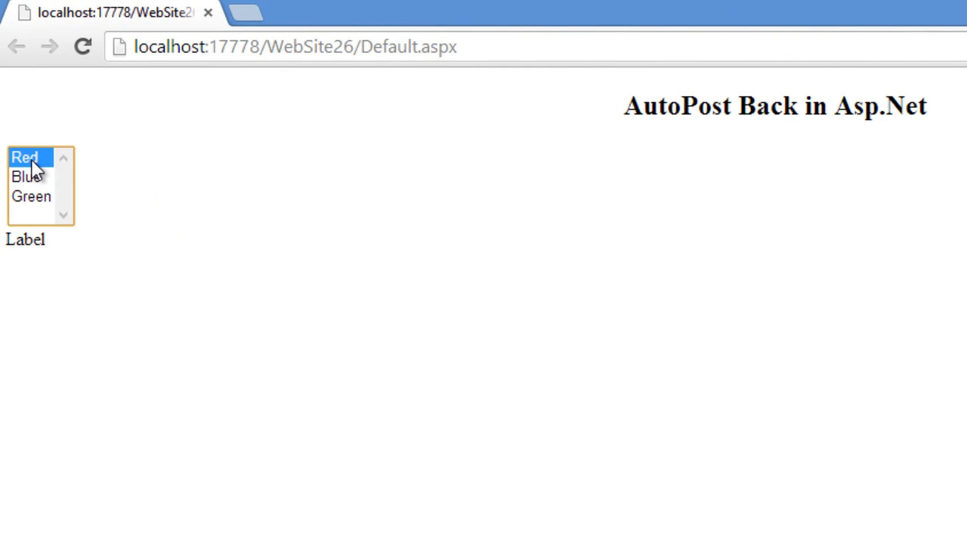
Select Blue in the browser's list and observe that the label stays unchanged.
left_click(30, 183)
left_click(2, 334)
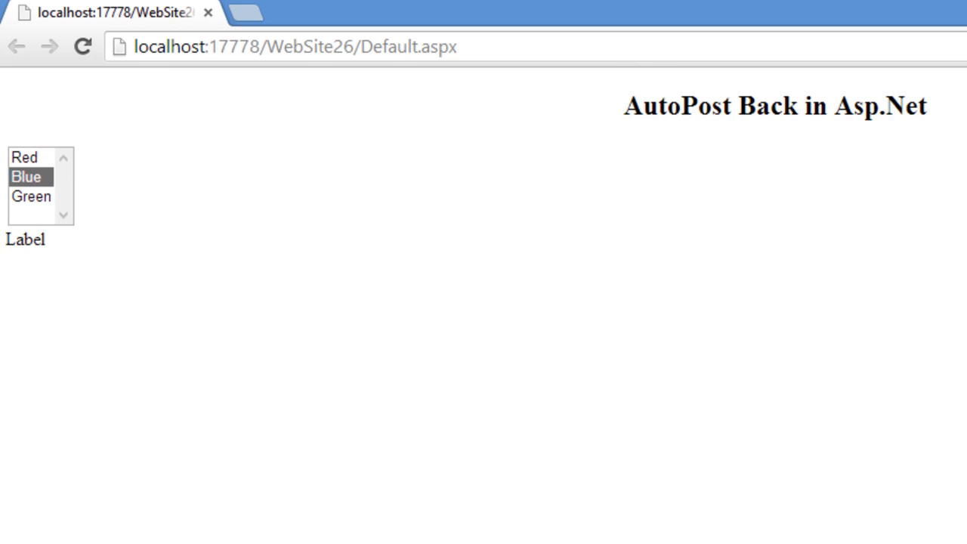
left_click(15, 316)
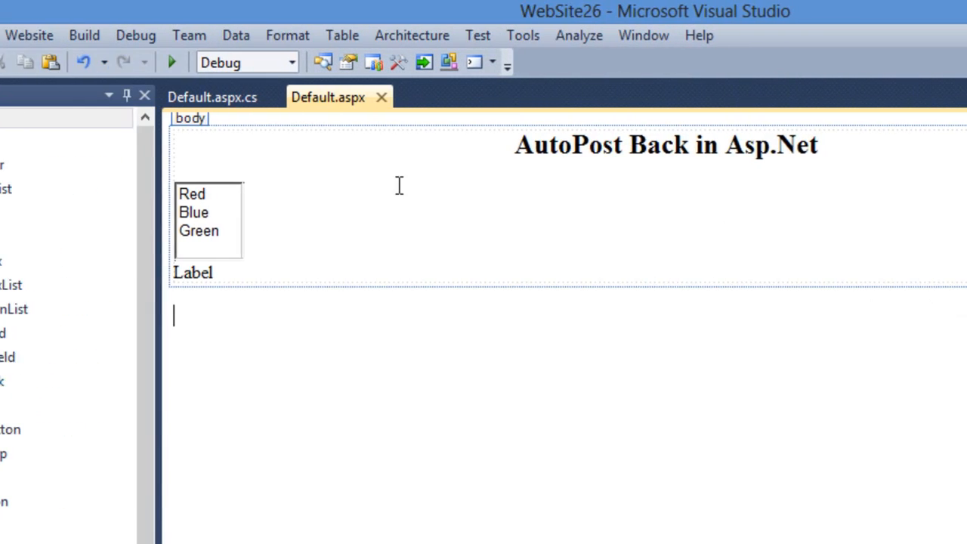
left_click(38, 196)
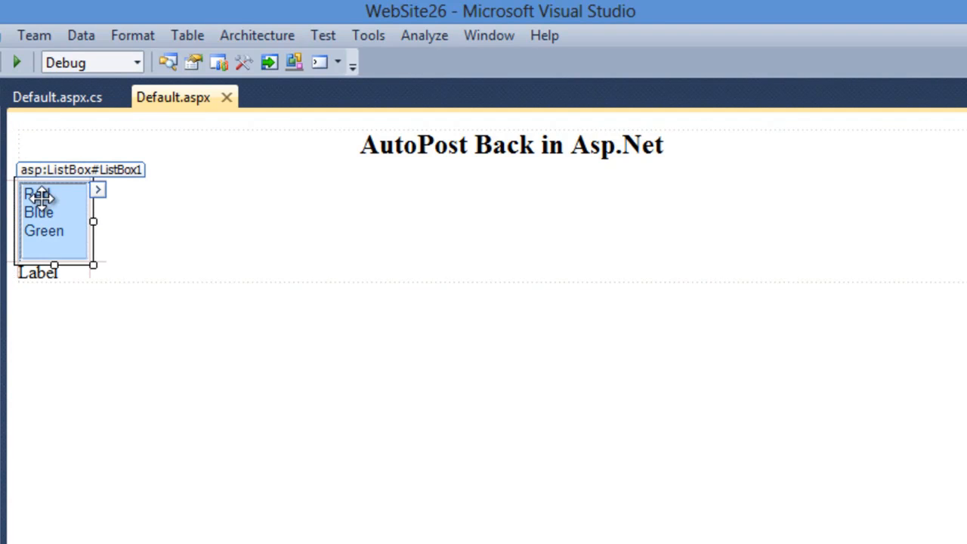
left_click(97, 193)
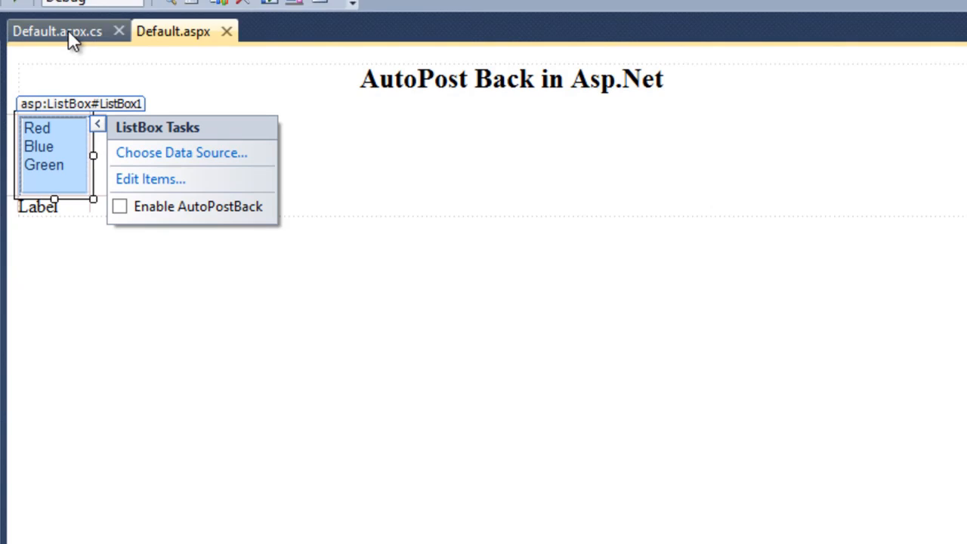
left_click(60, 97)
left_click(75, 3)
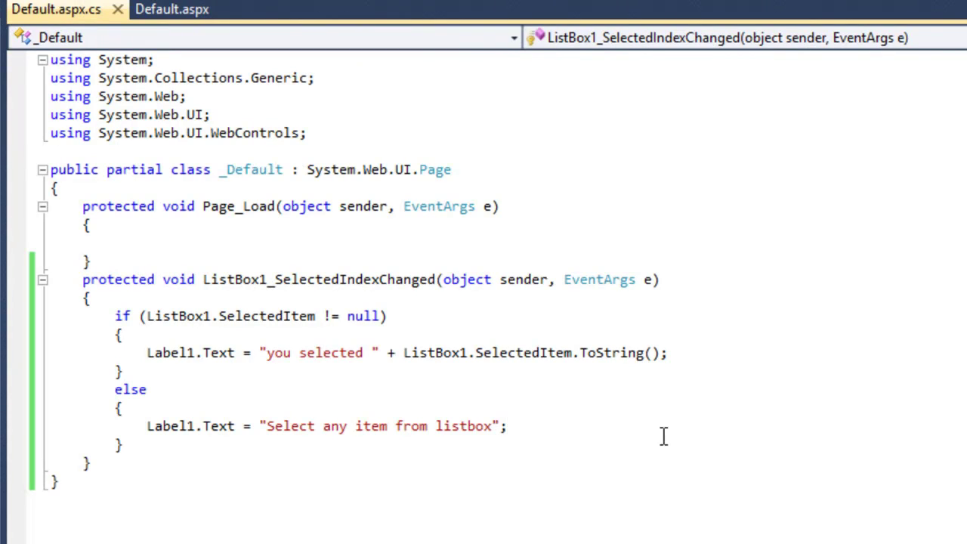
left_click(169, 7)
In Source view, add AutoPostBack="true" to the asp:ListBox tag via IntelliSense.
key("shift+F7")
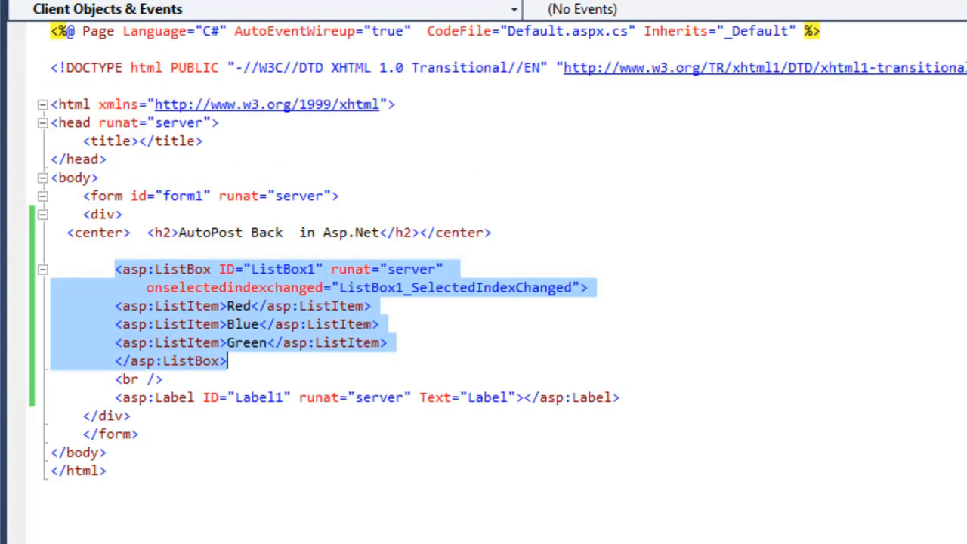
left_click(395, 338)
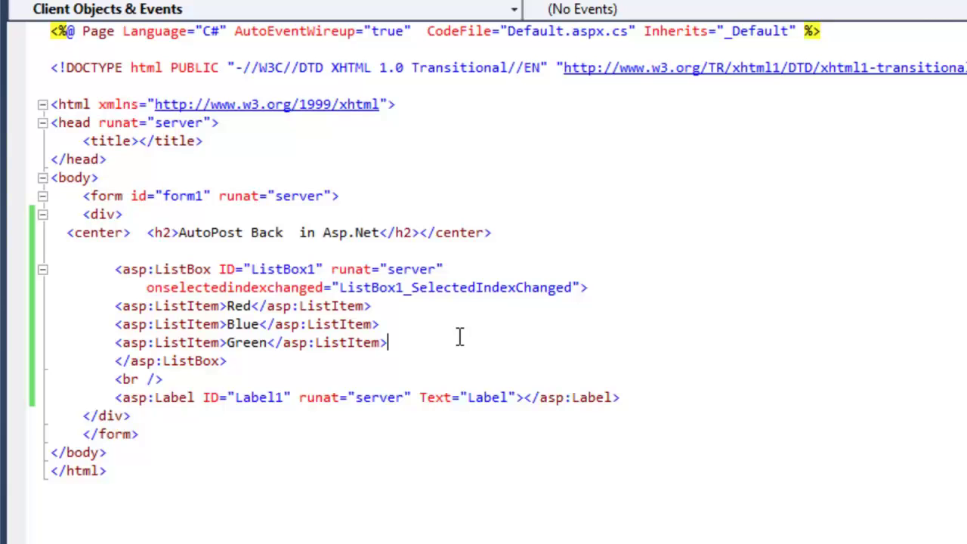
left_click(581, 287)
type("aut")
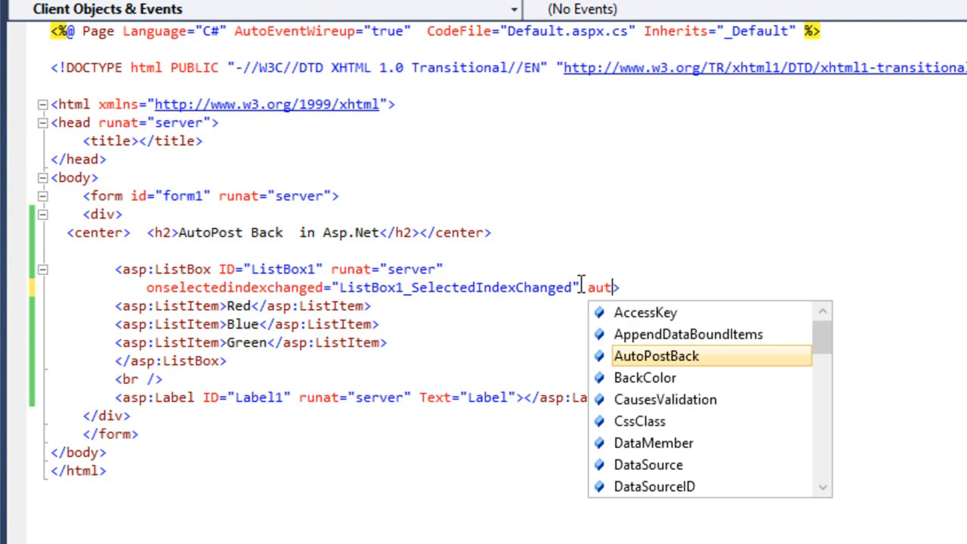
key("Tab")
type("=\"")
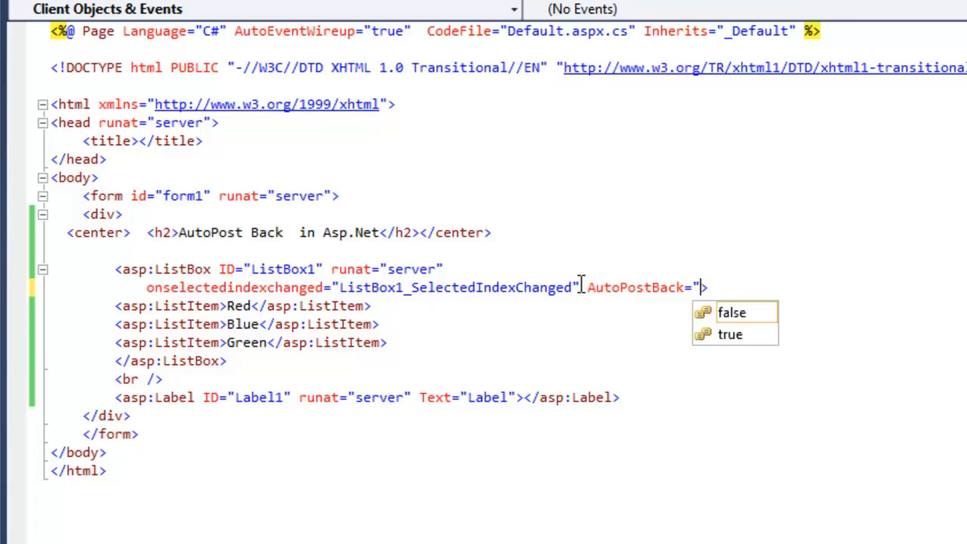
key("Down")
key("Tab")
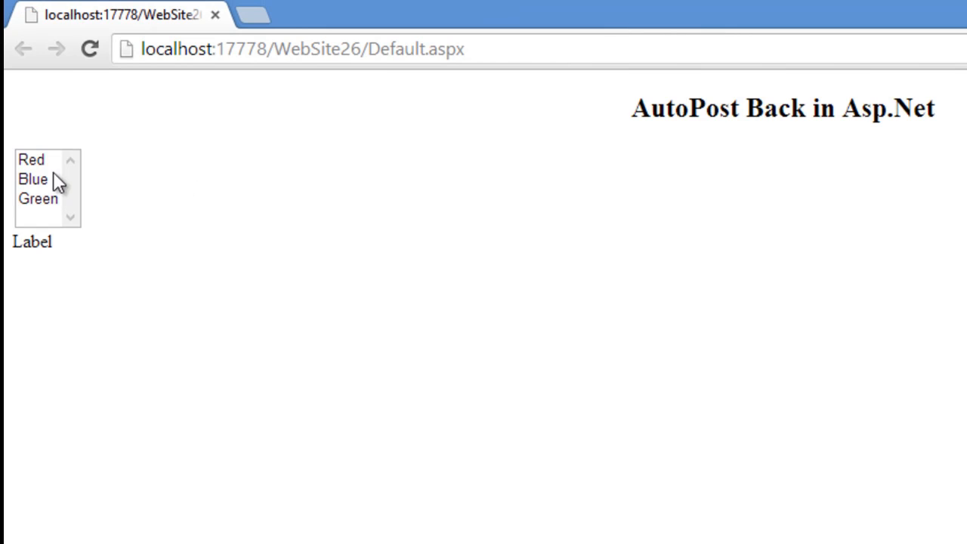
Select Blue then Green in the browser so the label ends reading 'you selected Green'.
left_click(43, 180)
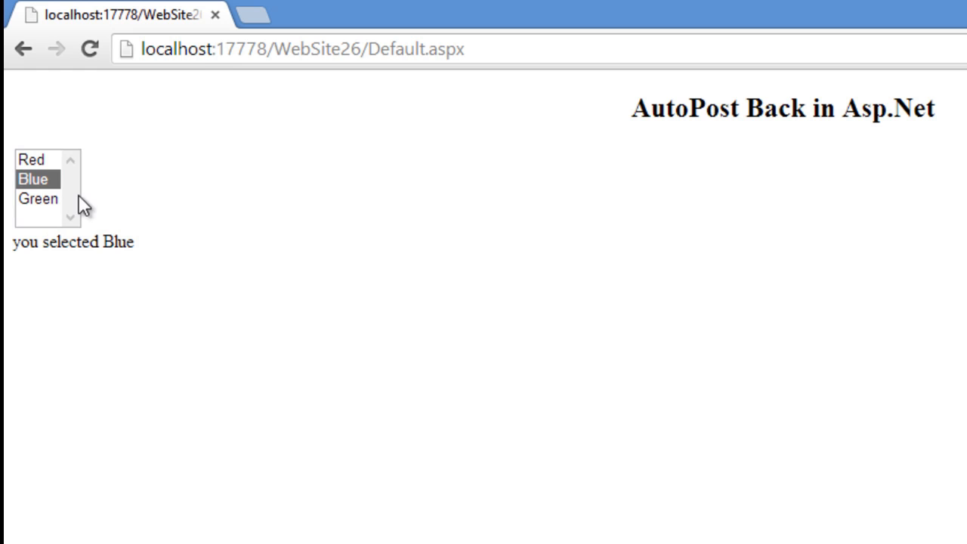
left_click(34, 199)
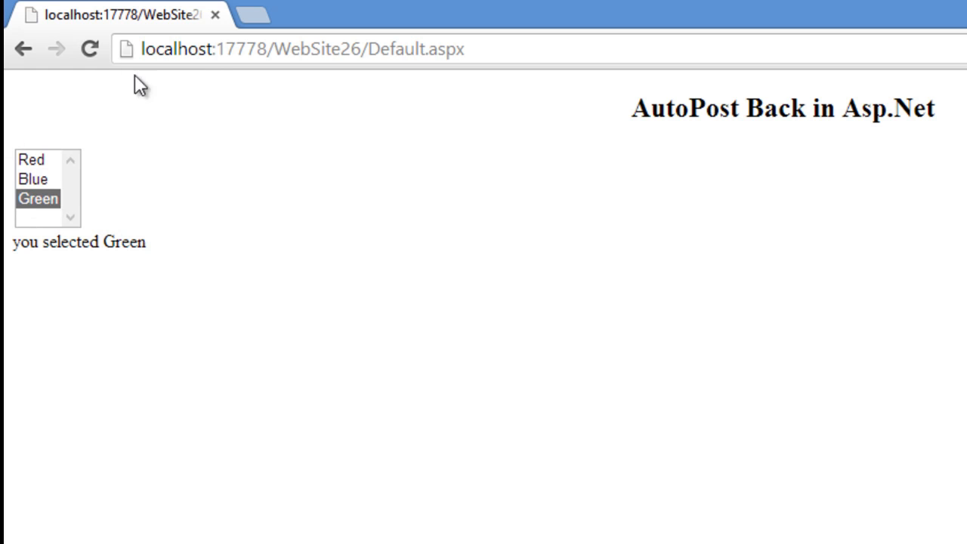